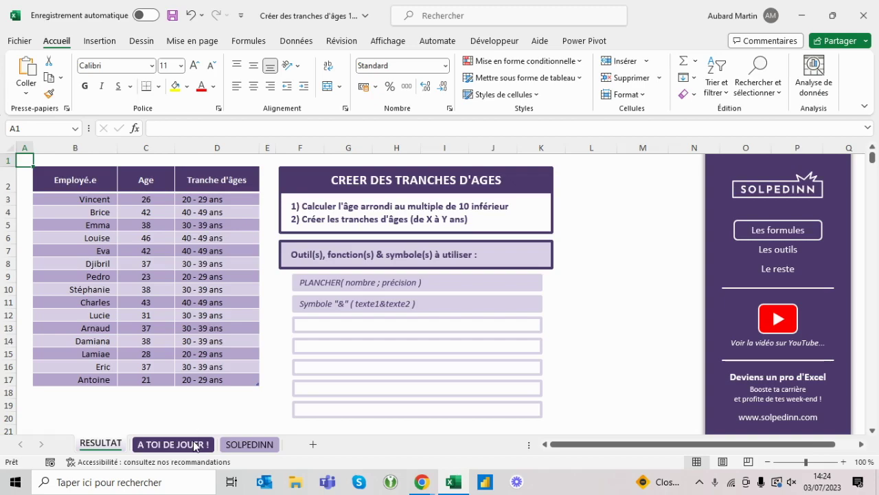
left_click(194, 445)
left_click(201, 200)
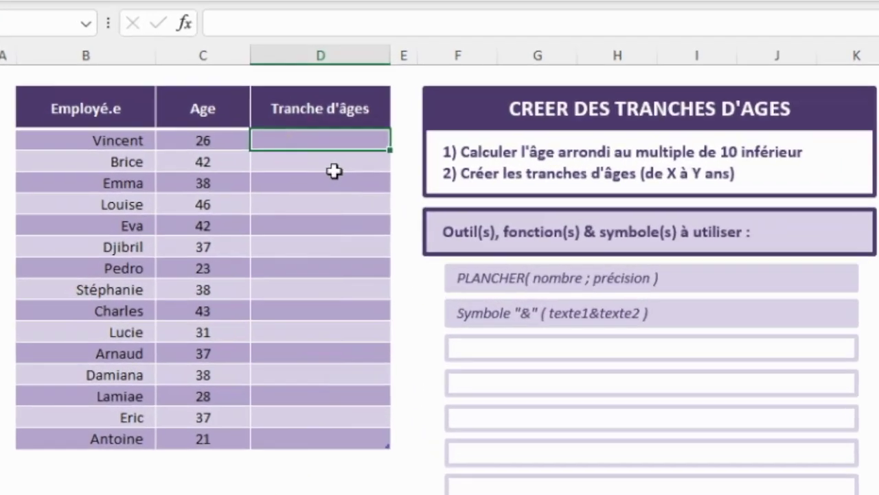
key("F2")
type("=plancher")
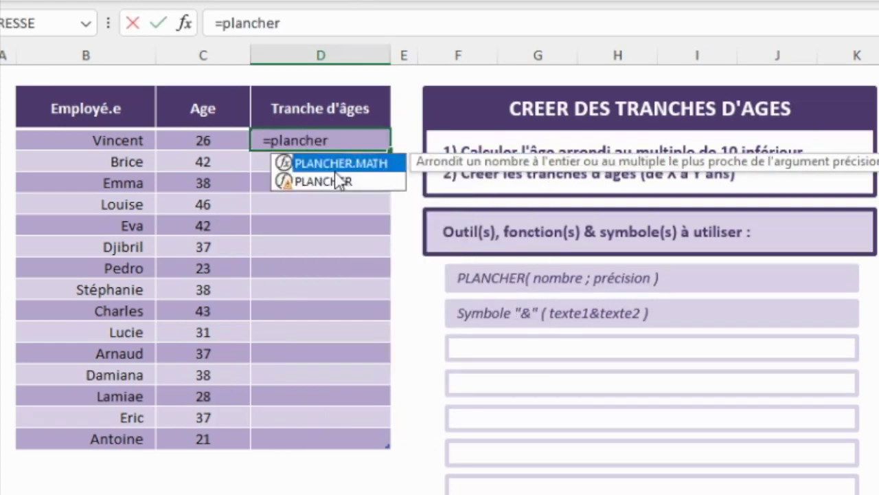
double_click(327, 182)
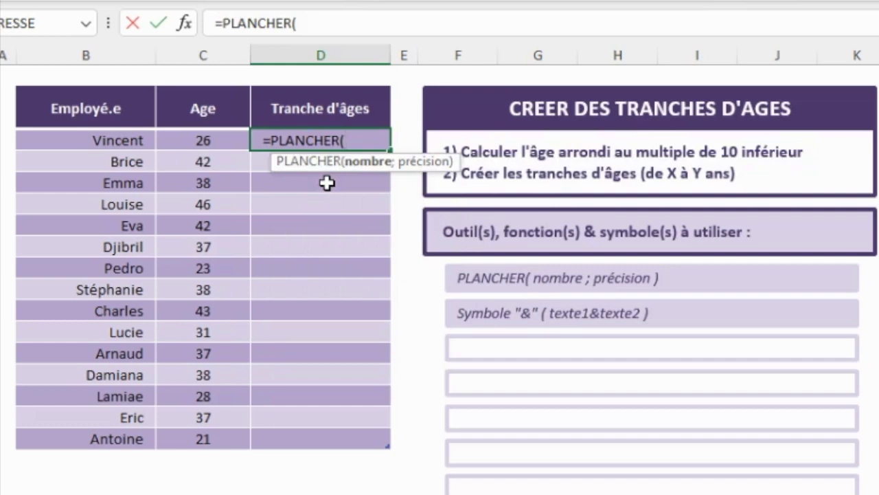
left_click(187, 139)
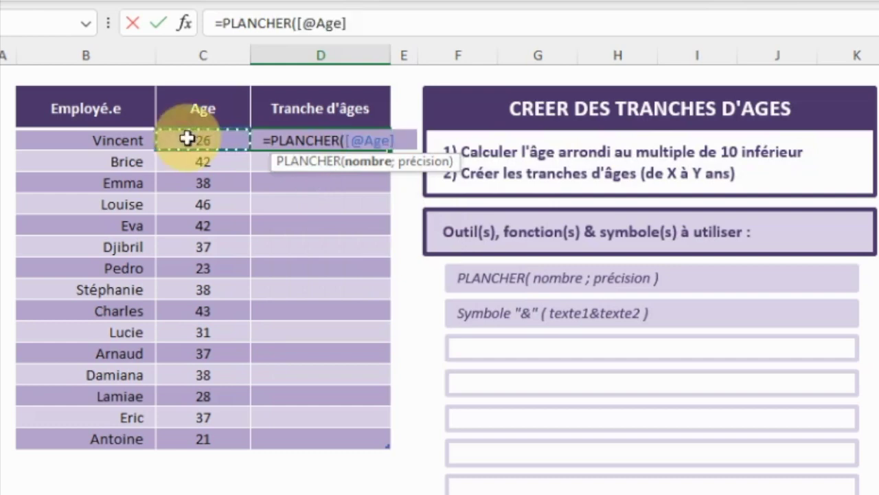
type(";")
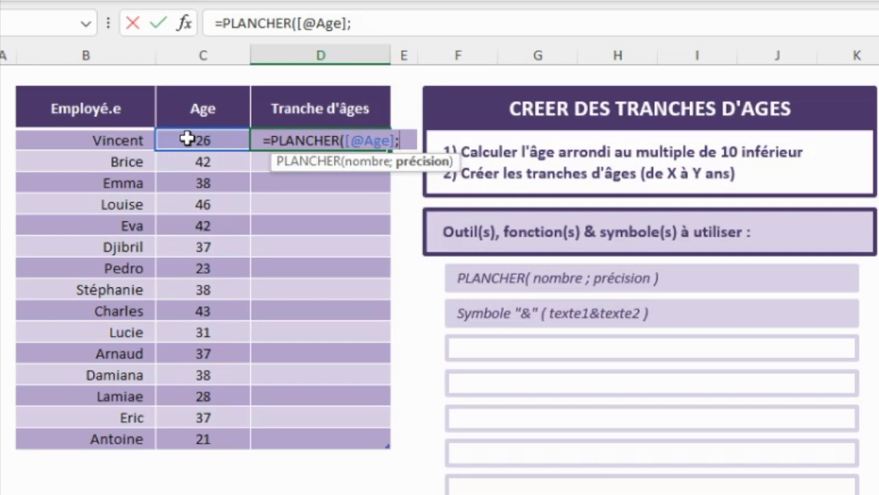
type("10)")
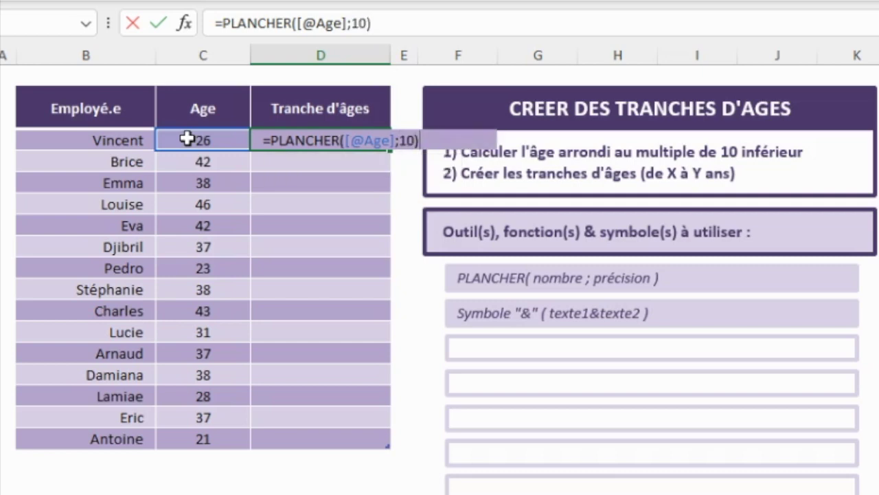
key("Return")
- Change the PLANCHER precision in Vincent's formula from 10 to 20
key("Up")
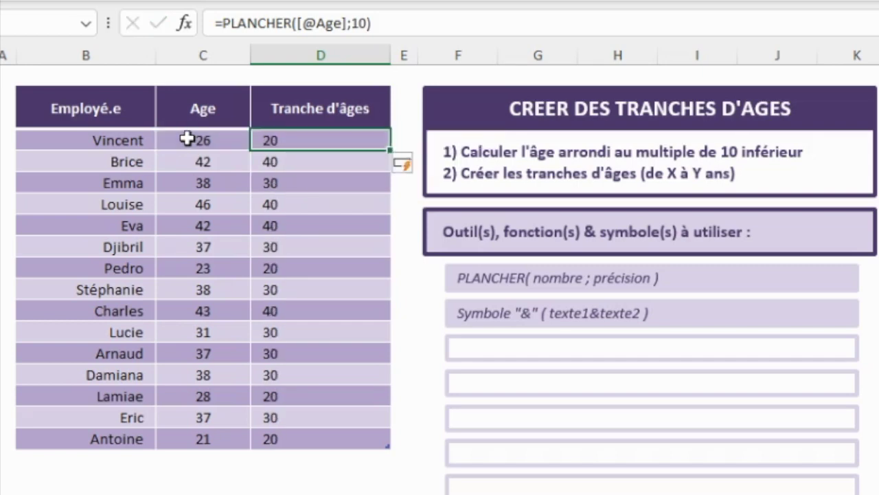
left_click(358, 24)
key("BackSpace")
type("2")
key("Return")
- Try a PLANCHER precision of 25 in Vincent's formula instead
key("Up")
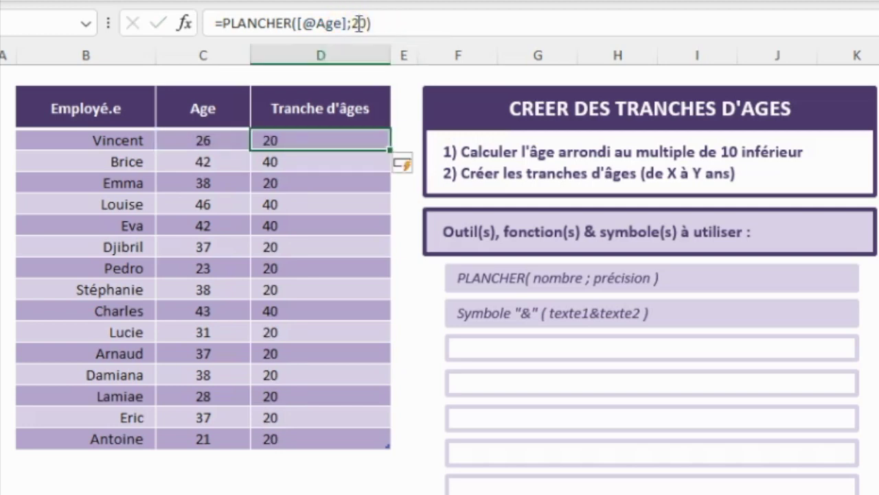
left_click(358, 24)
key("BackSpace")
key("Delete")
type("25")
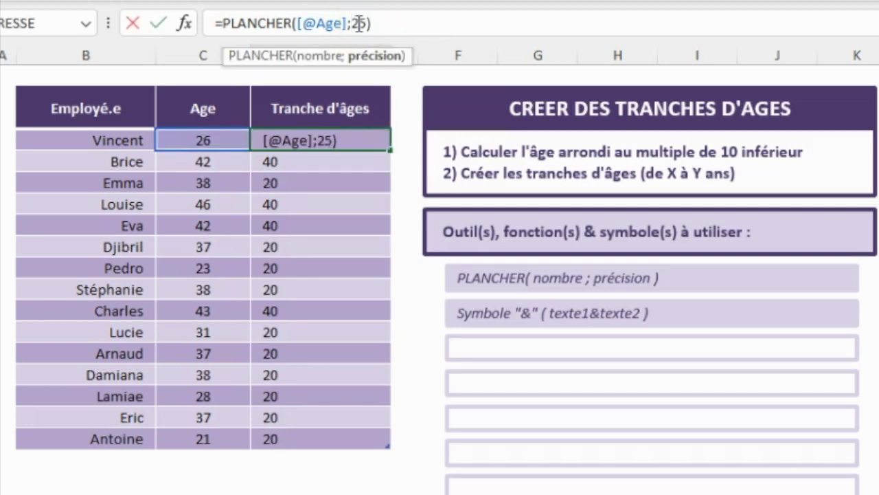
key("Return")
key("Up")
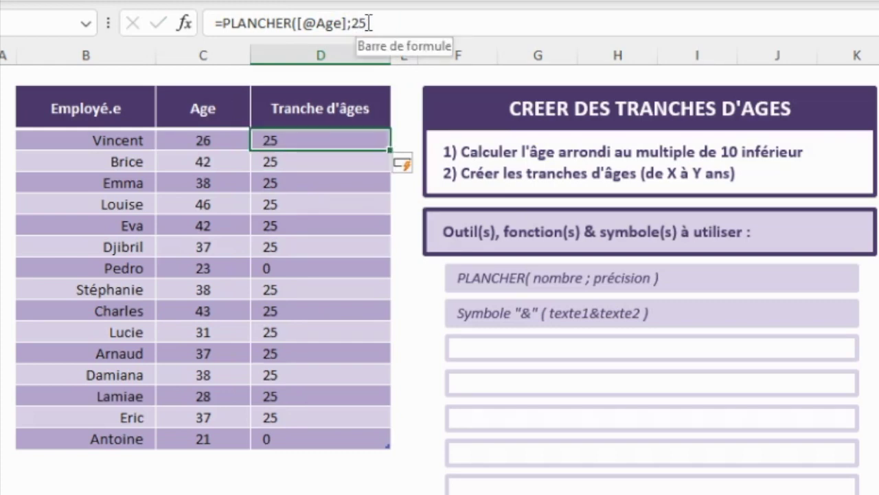
left_click(369, 24)
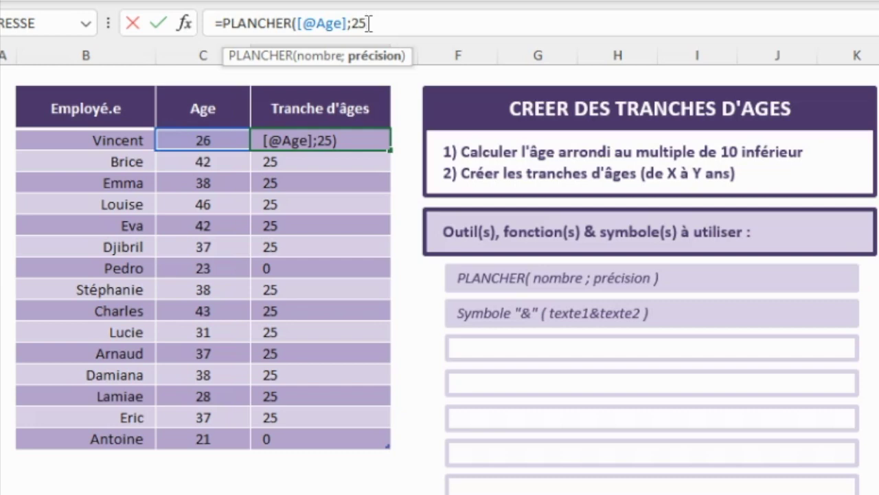
key("BackSpace")
key("BackSpace")
type("10")
key("ctrl+Return")
left_click(399, 23)
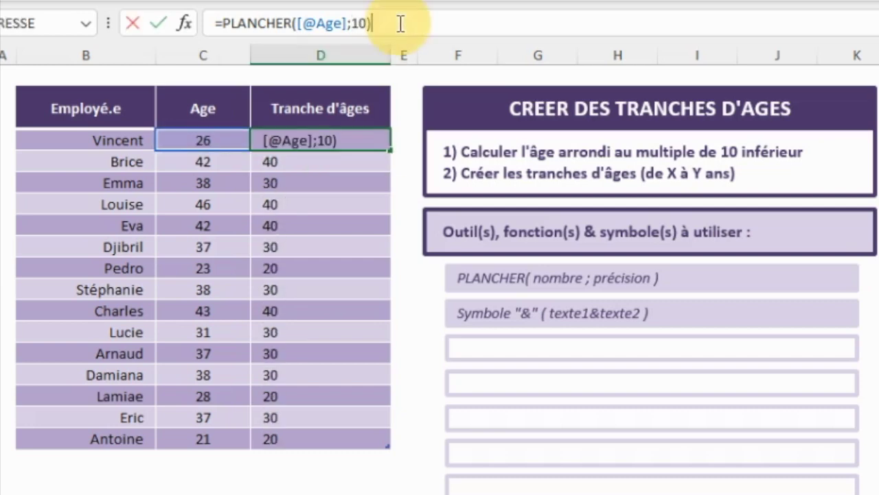
- Append &" - " to the formula so each cell shows the lower bound and a dash
type("&\" - \"&")
key("BackSpace")
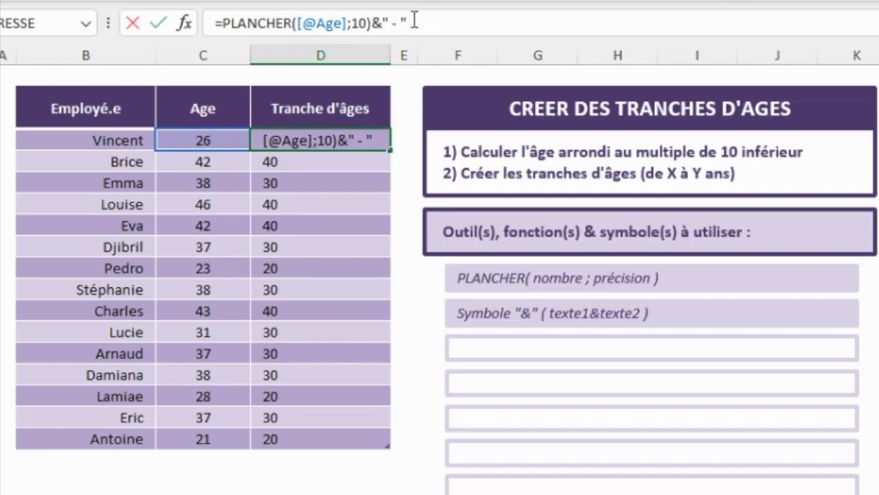
key("Return")
key("Up")
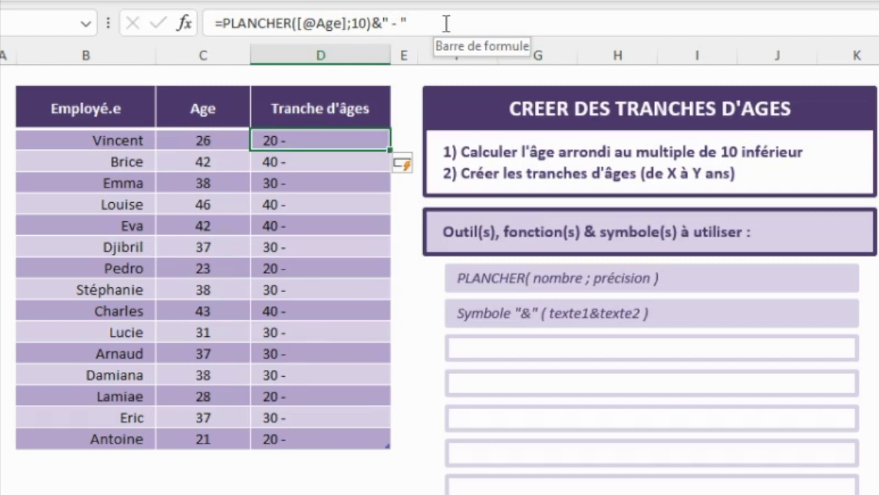
left_click(430, 24)
type("&")
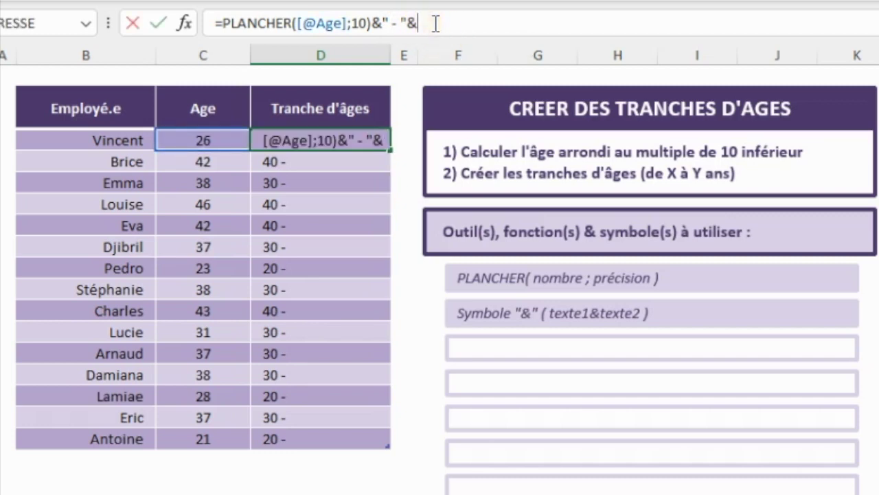
left_click_drag(371, 24, 219, 26)
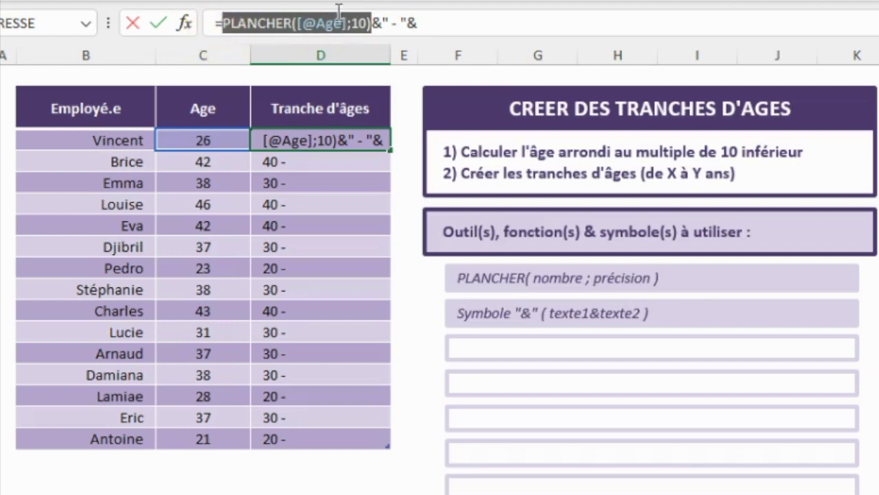
left_click(469, 23)
type("PLANCHER([@Age];10)")
type("+")
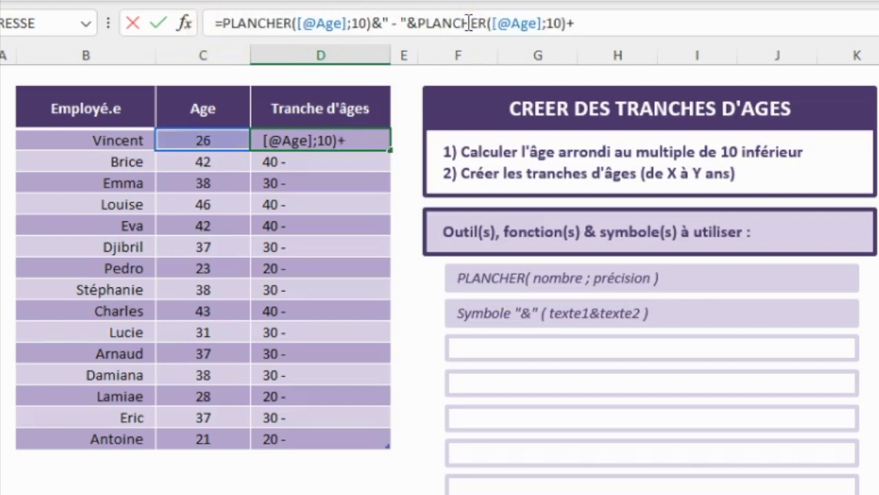
type("9")
key("Return")
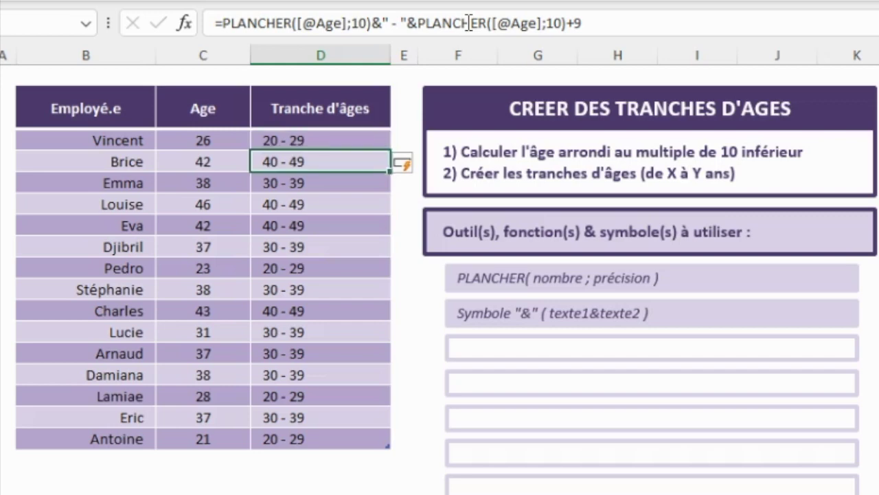
key("Up")
left_click(628, 25)
- Append &" ans" to Vincent's formula, verifying the space before ans, and confirm
type("&\"")
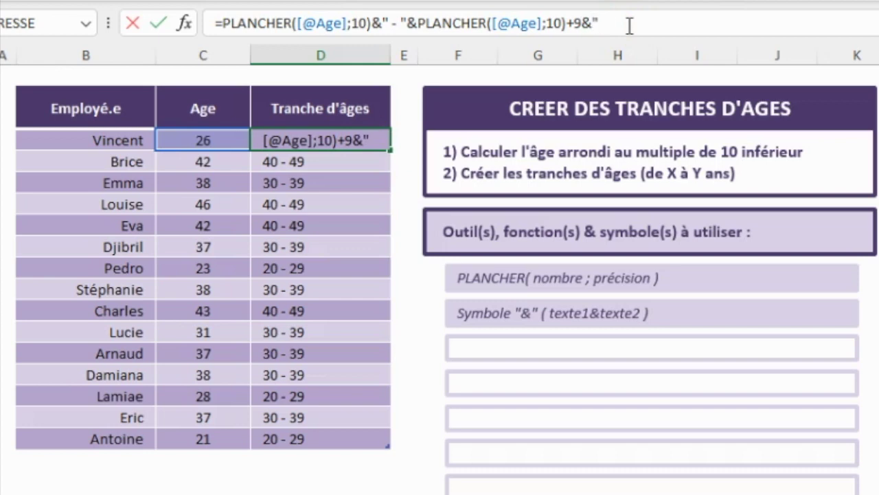
type(" ans\"")
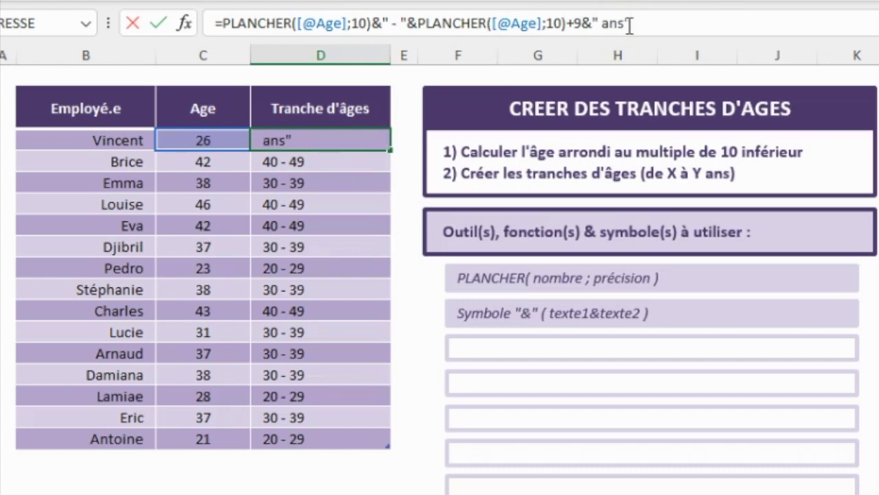
left_click(586, 24)
left_click(590, 22)
left_click(595, 23)
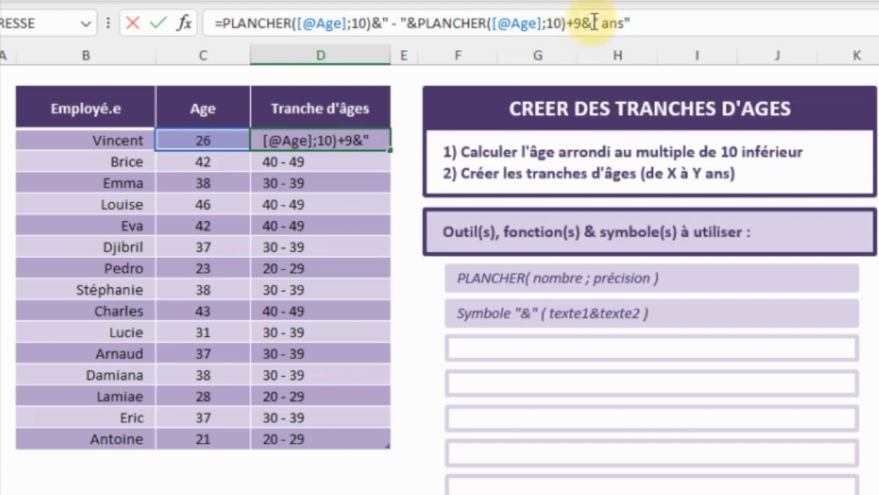
left_click_drag(595, 23, 639, 23)
left_click(722, 30)
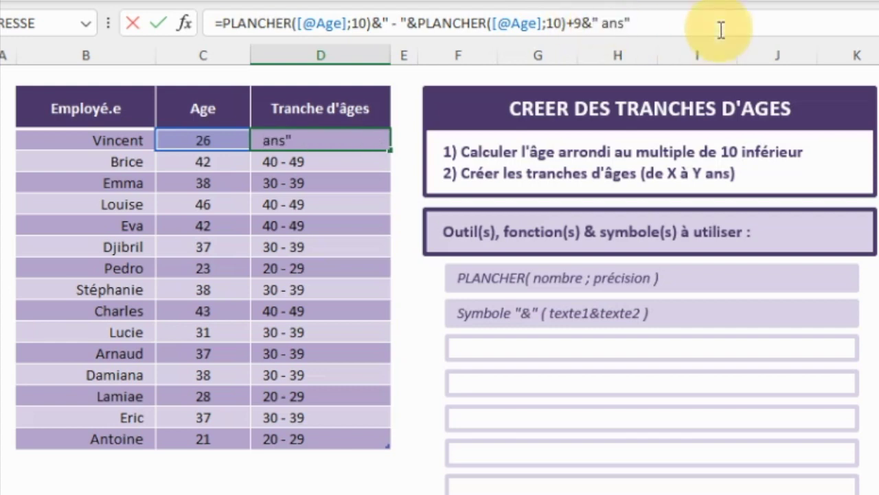
key("Return")
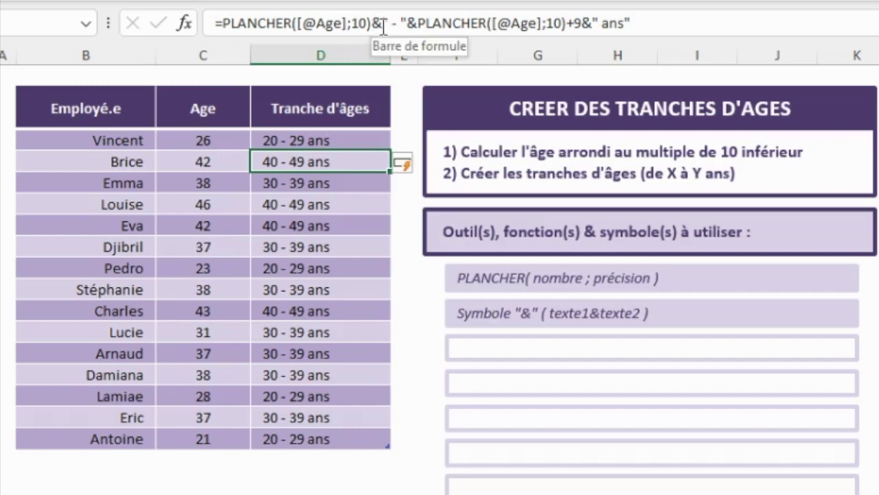
- Change both PLANCHER precisions from 10 to 5 and +9 to +4, giving bands like 25 - 29 ans
left_click(312, 140)
double_click(365, 23)
key("BackSpace")
type("5")
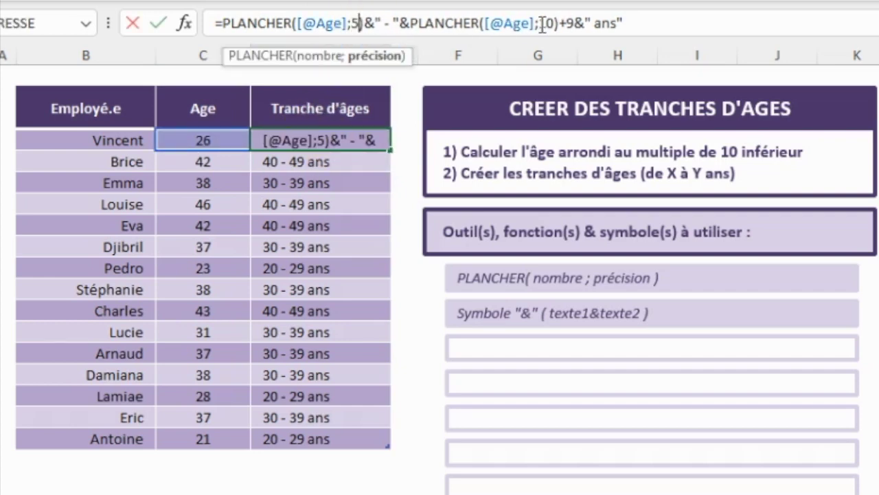
double_click(548, 23)
key("BackSpace")
type("5")
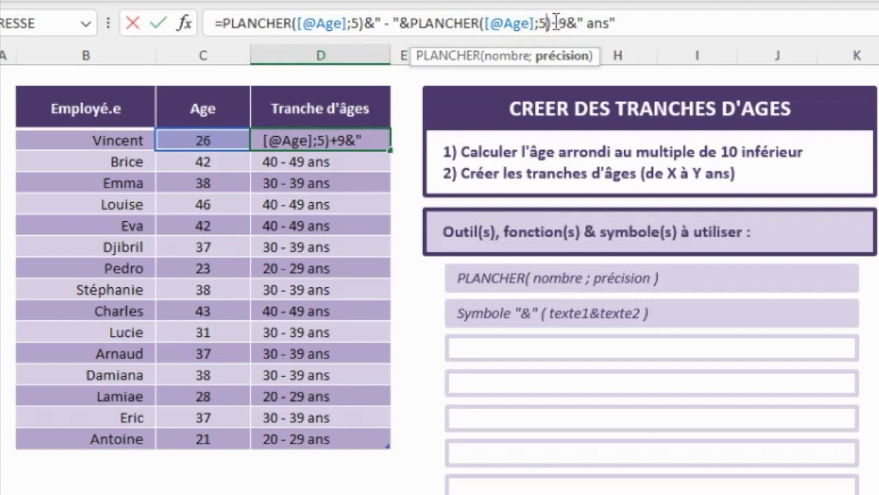
key("BackSpace")
type("4")
key("Return")
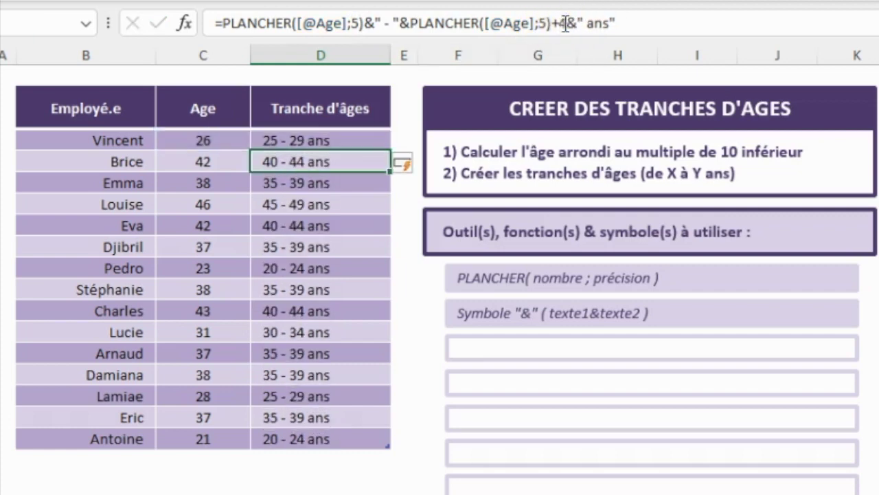